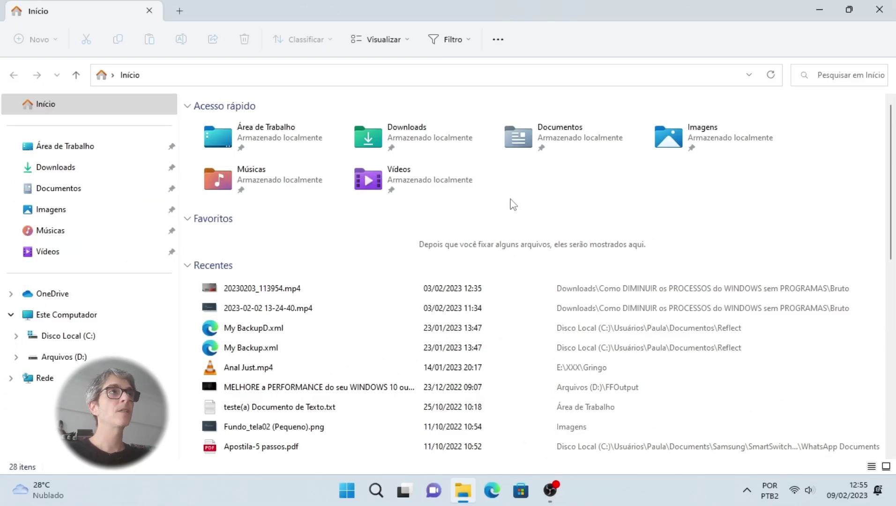
# Turn off showing recently used files and frequently used folders in the Folder Options privacy settings
pyautogui.click(498, 42)
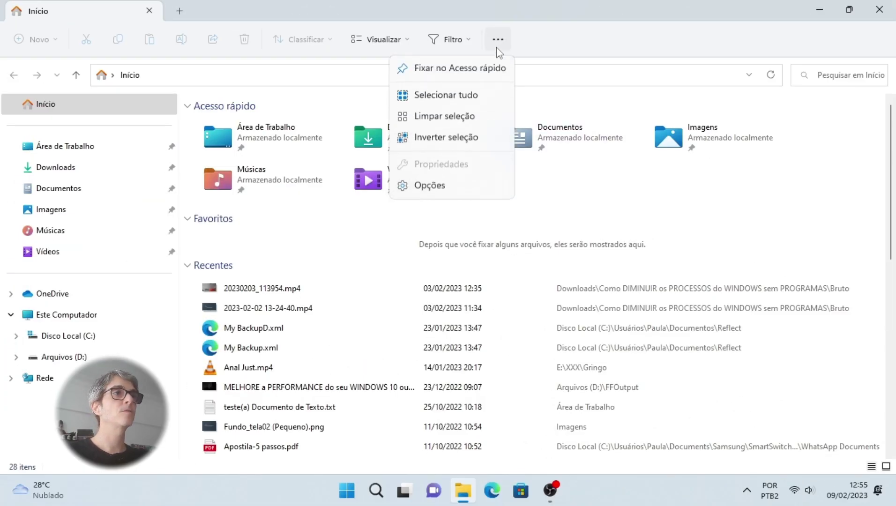
pyautogui.click(429, 186)
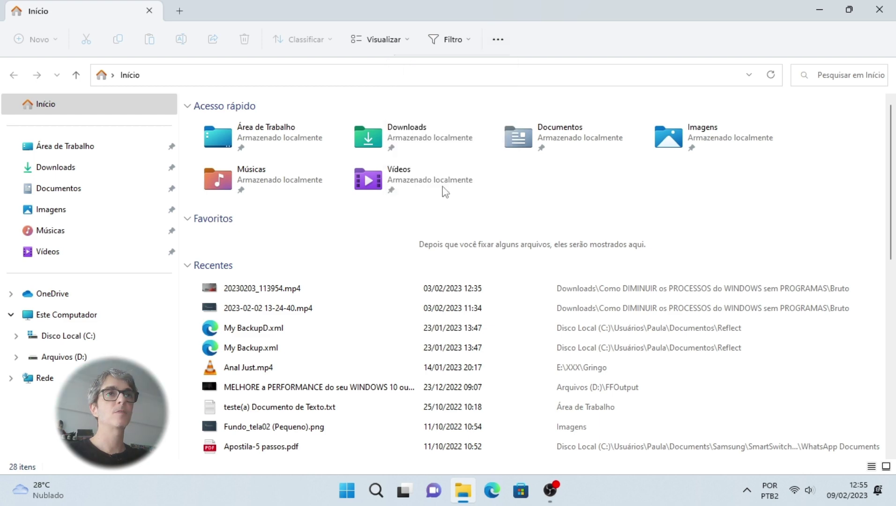
pyautogui.moveTo(233, 122); pyautogui.dragTo(485, 121)
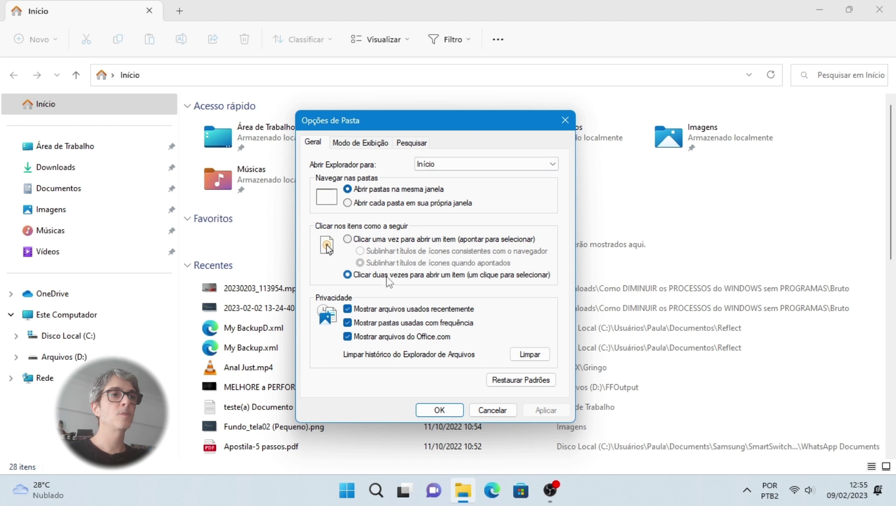
pyautogui.click(348, 310)
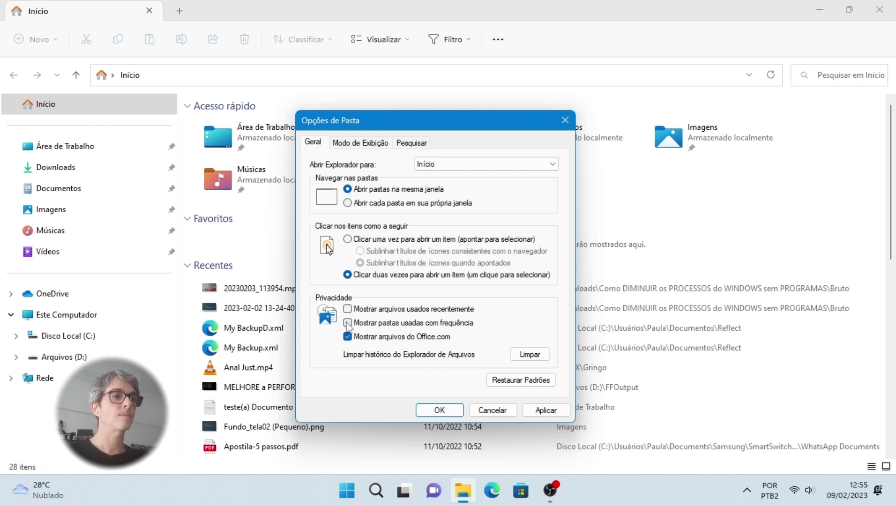
pyautogui.click(432, 412)
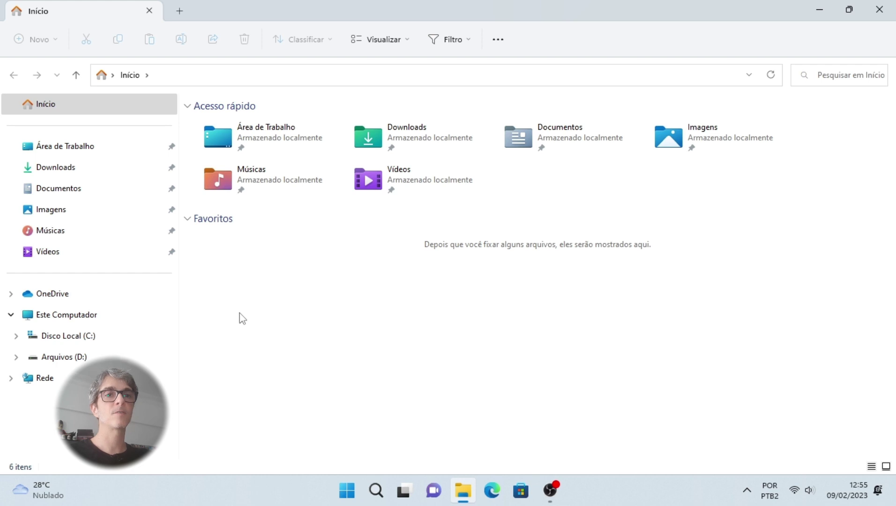
# Unpin the Área de Trabalho, Downloads and Documentos folders from Quick access
pyautogui.rightClick(234, 136)
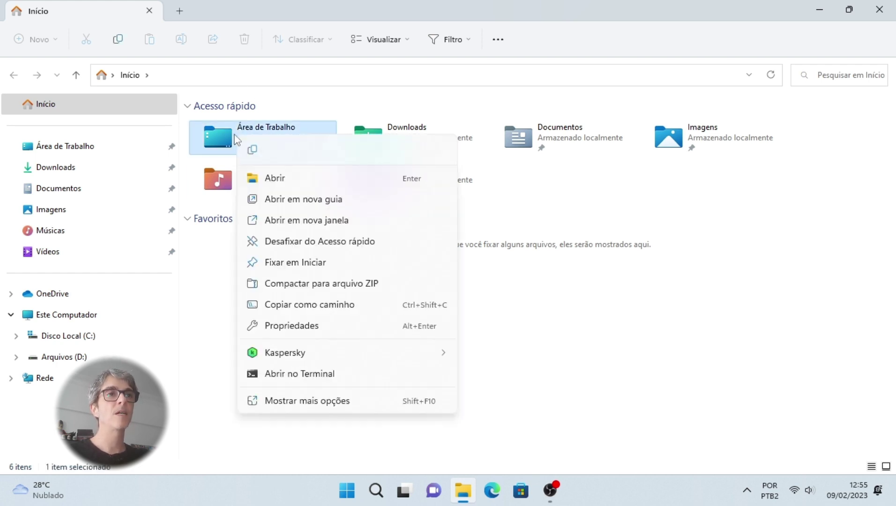
pyautogui.click(301, 245)
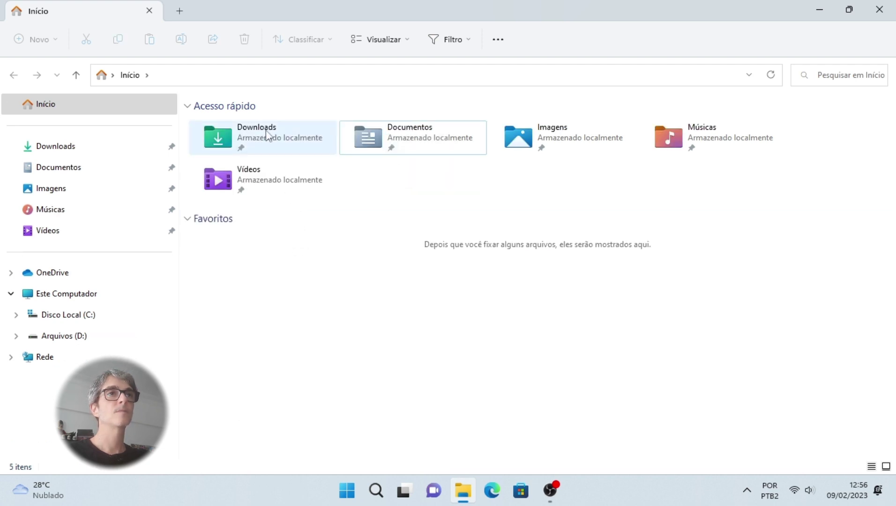
pyautogui.rightClick(263, 126)
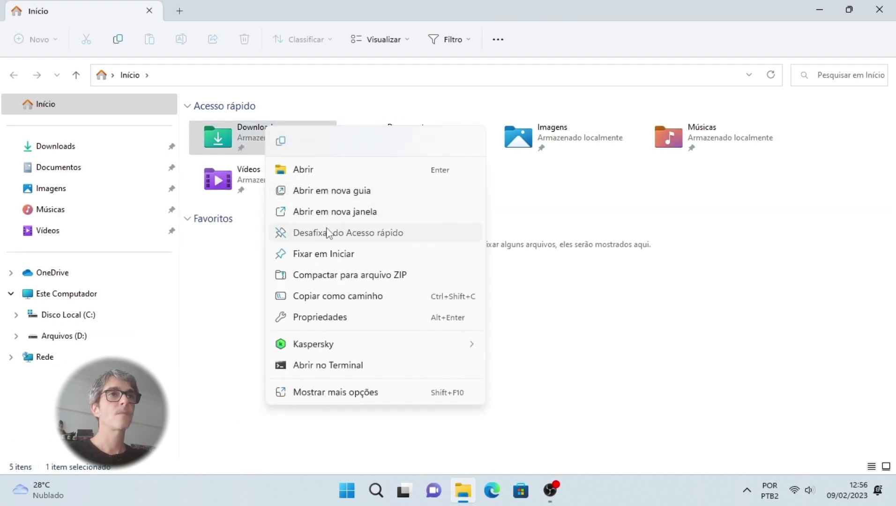
pyautogui.click(302, 233)
pyautogui.rightClick(276, 149)
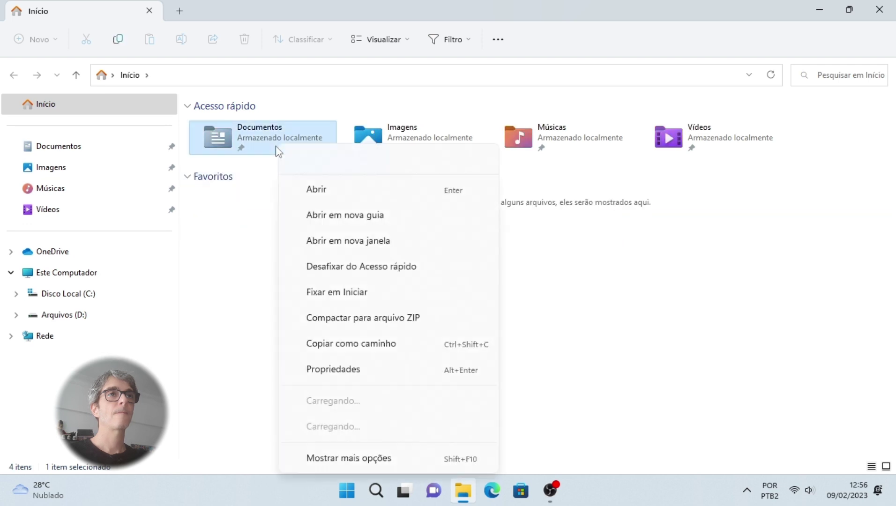
pyautogui.click(310, 251)
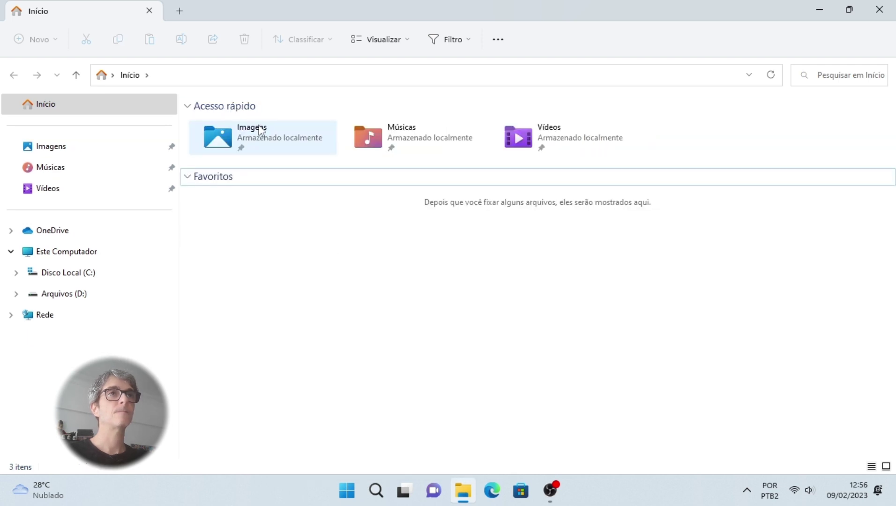
# Unpin the Imagens, Músicas and Vídeos folders from Quick access
pyautogui.rightClick(260, 129)
pyautogui.click(360, 238)
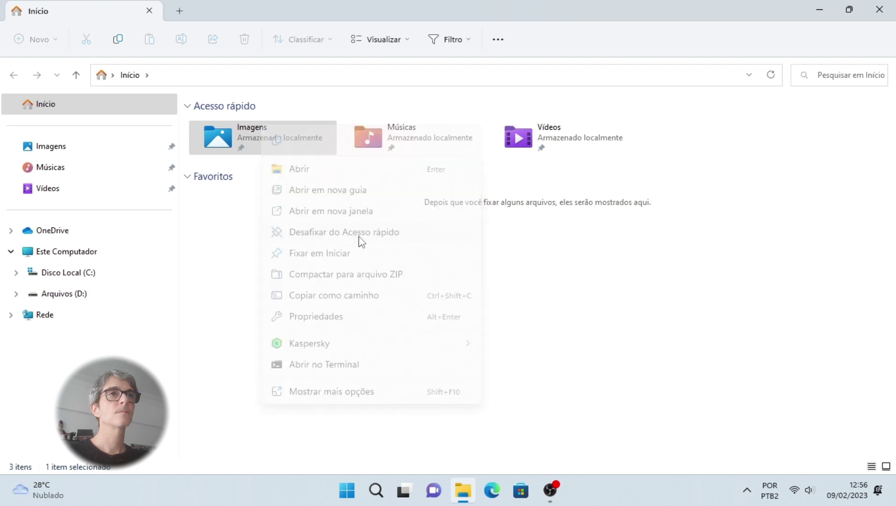
pyautogui.rightClick(281, 149)
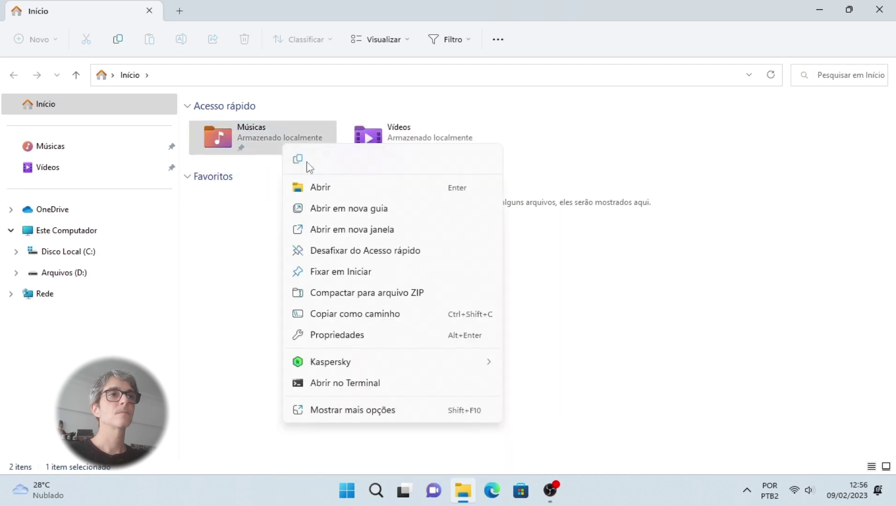
pyautogui.click(337, 250)
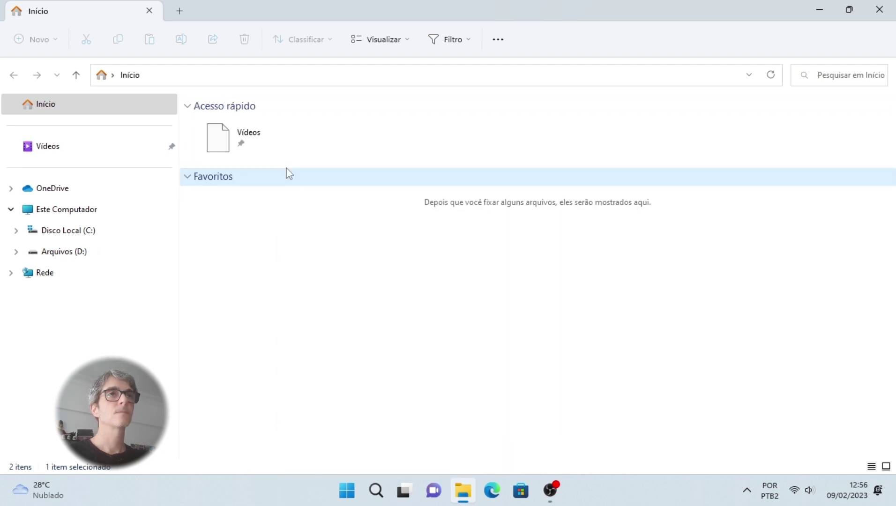
pyautogui.rightClick(261, 134)
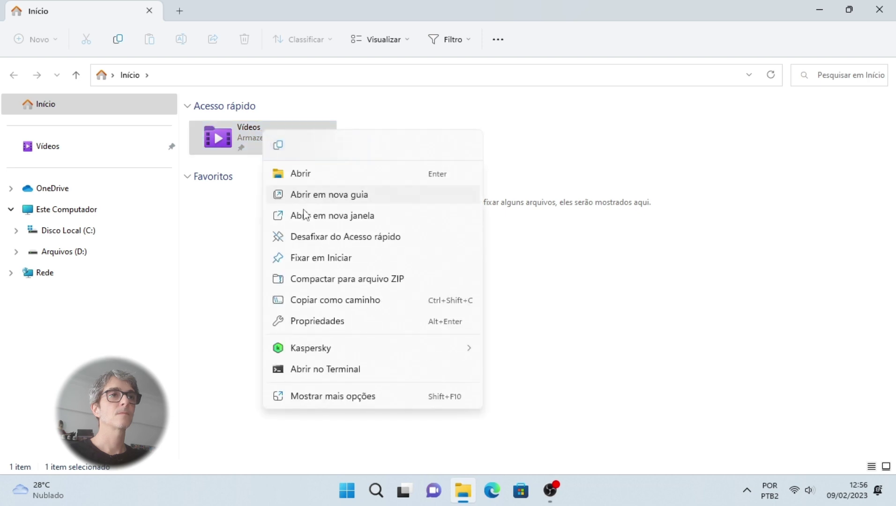
pyautogui.click(306, 236)
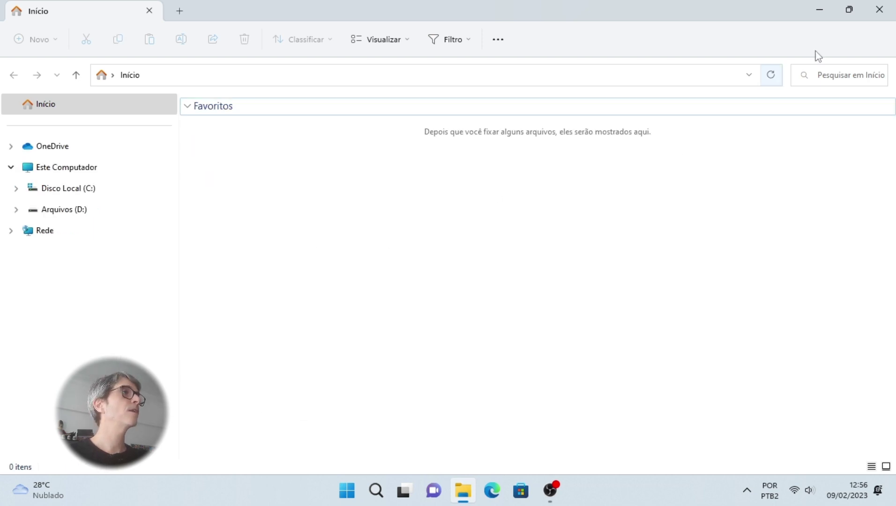
# Close File Explorer and reopen it maximized to check the home page after unpinning the folders
pyautogui.click(881, 14)
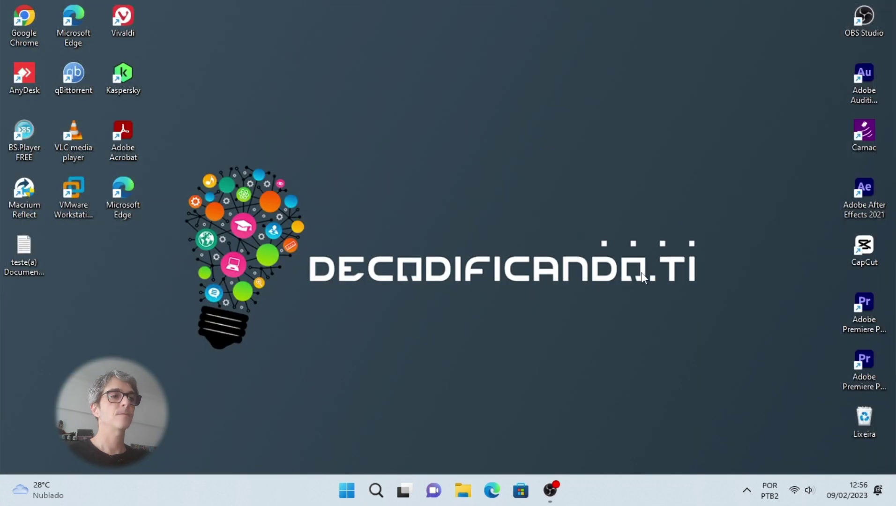
pyautogui.click(463, 490)
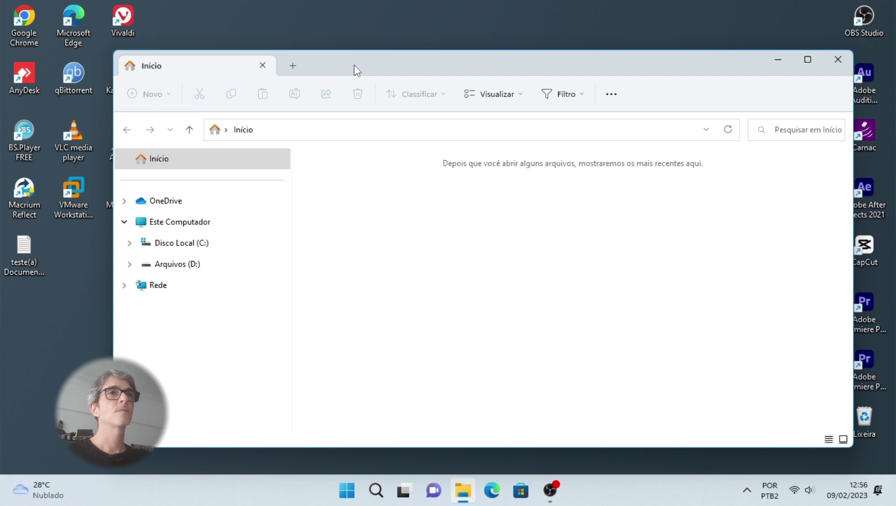
pyautogui.doubleClick(356, 71)
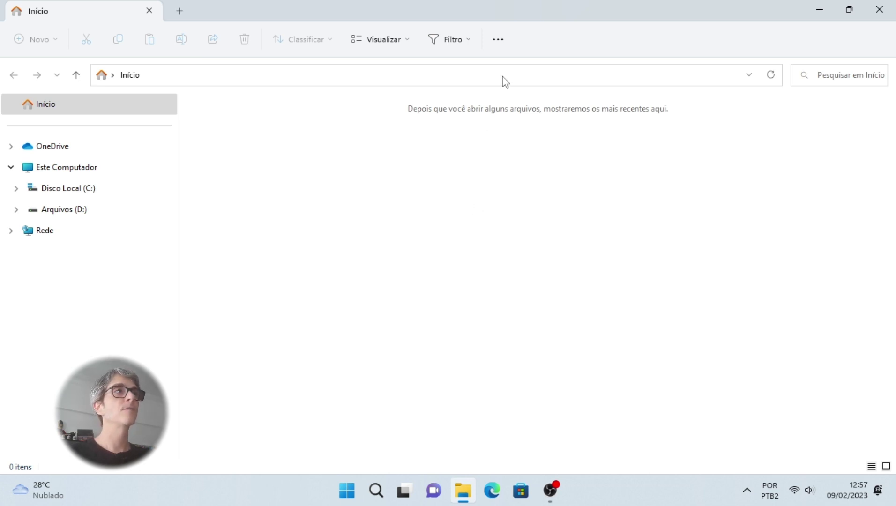
# Turn on showing recently used files and frequently used folders in the Folder Options privacy settings
pyautogui.click(498, 42)
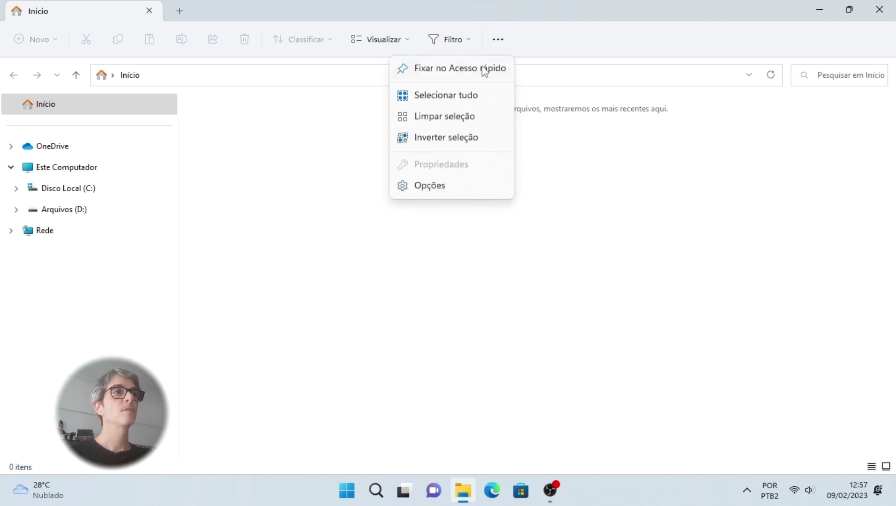
pyautogui.click(430, 186)
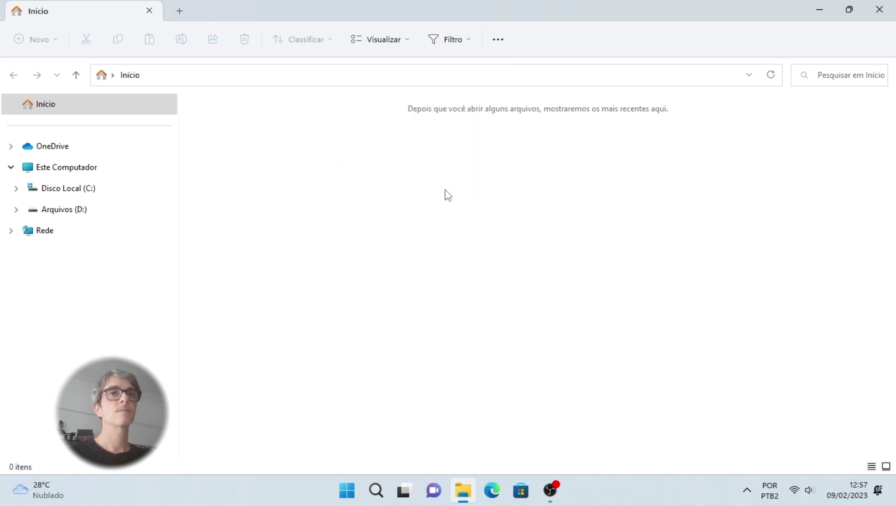
pyautogui.moveTo(183, 120); pyautogui.dragTo(517, 127)
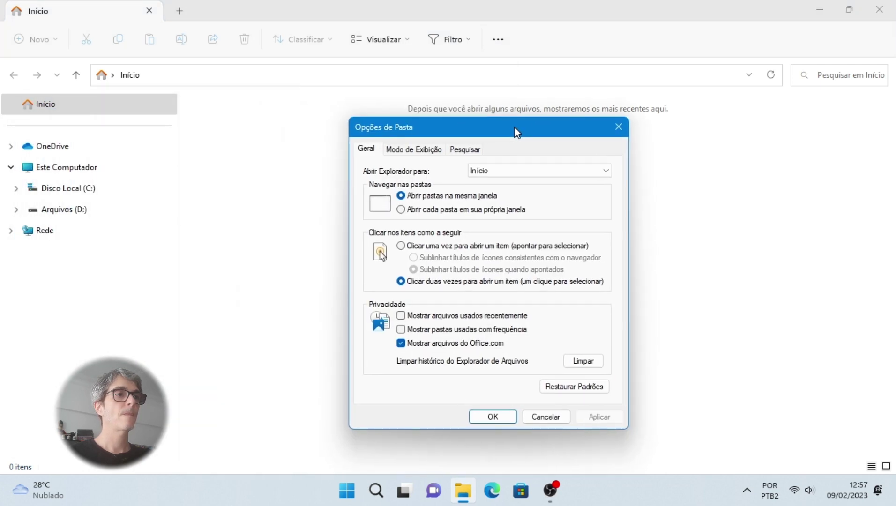
pyautogui.click(404, 314)
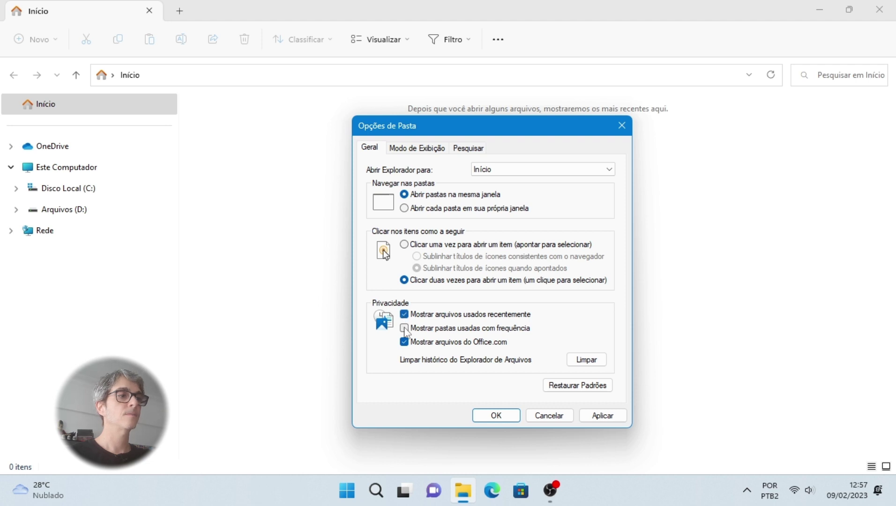
pyautogui.click(404, 328)
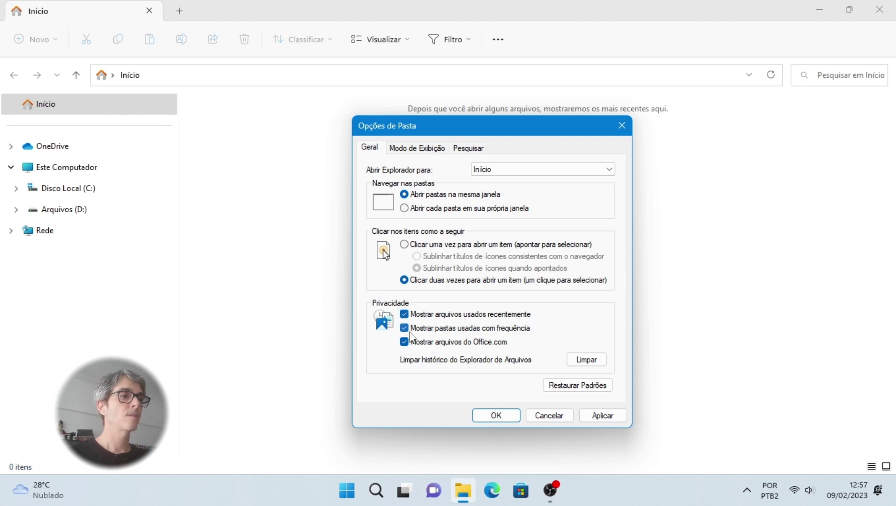
pyautogui.click(496, 416)
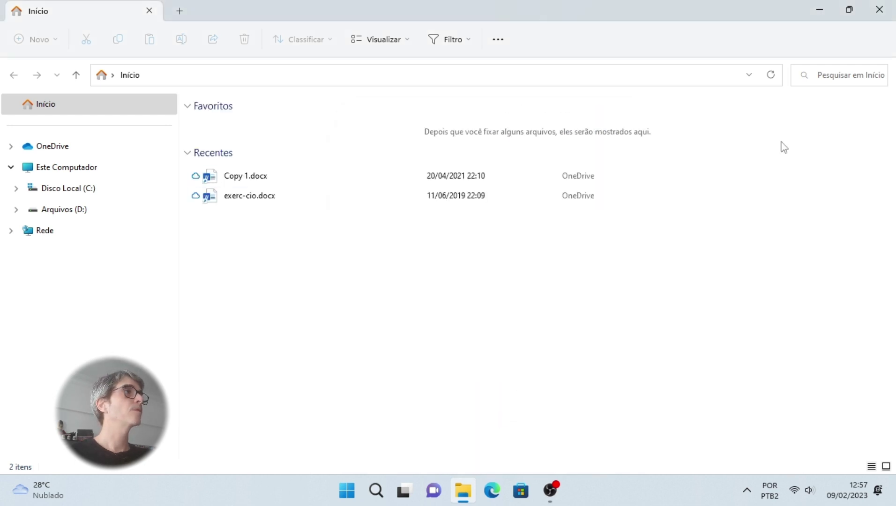
# Restart File Explorer and maximize it to check the home page with the privacy options turned on
pyautogui.click(880, 9)
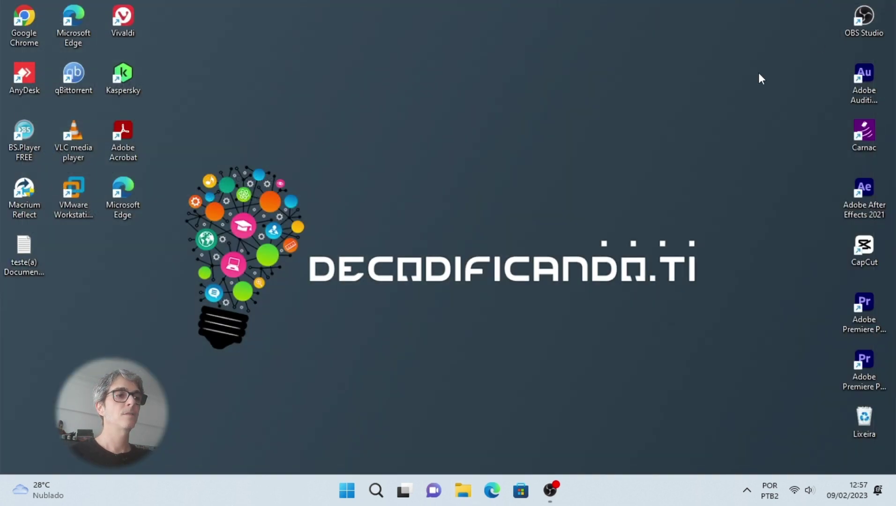
pyautogui.click(463, 491)
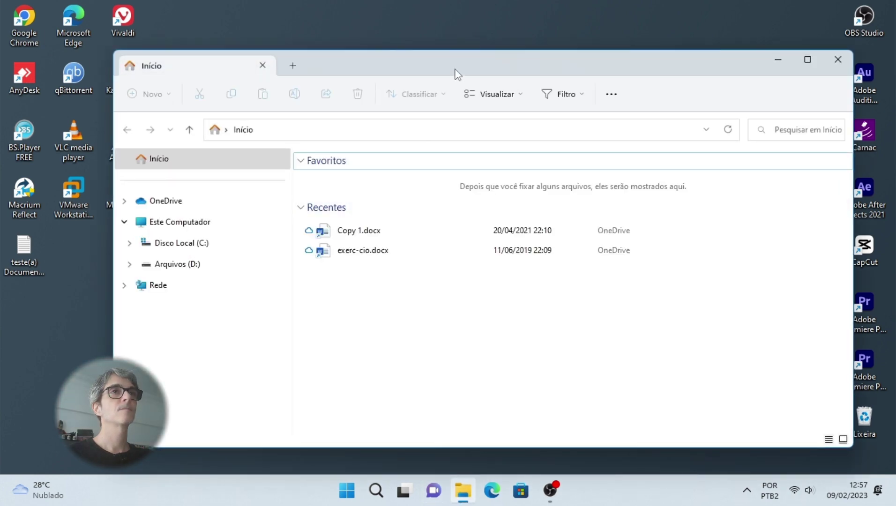
pyautogui.doubleClick(457, 73)
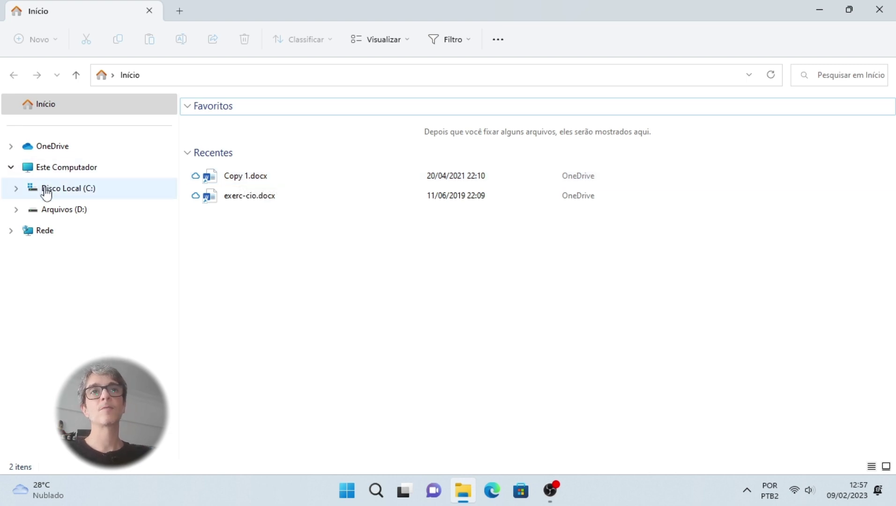
# Open the Decodificando TI user folder inside Usuários on Disco Local (C:)
pyautogui.click(15, 190)
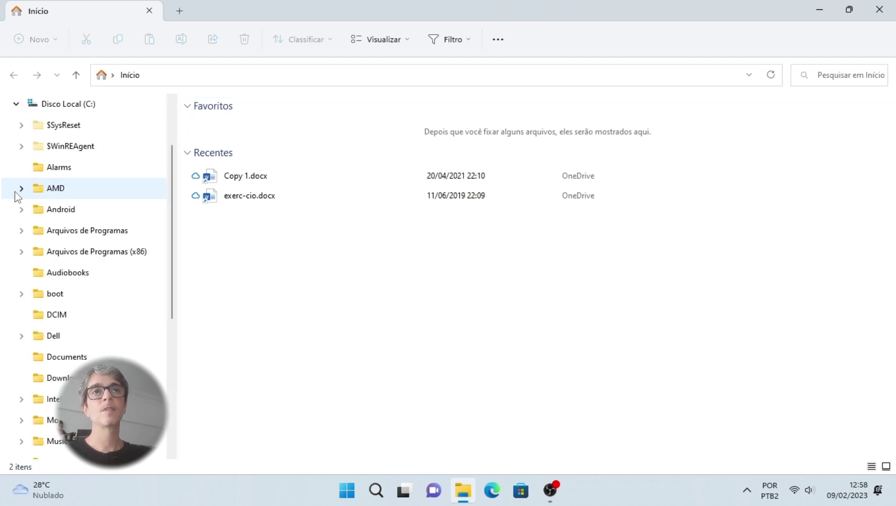
pyautogui.scroll(-4, 25, 196)
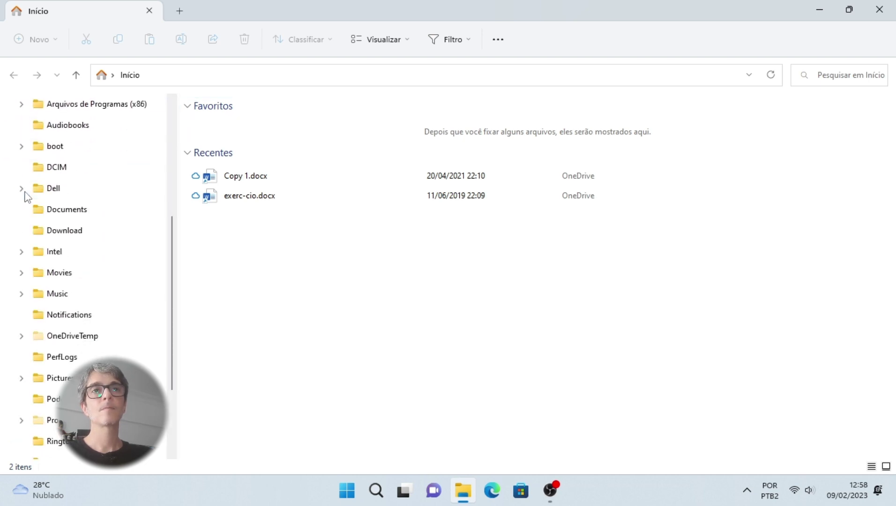
pyautogui.scroll(-1, 24, 196)
pyautogui.scroll(1, 25, 195)
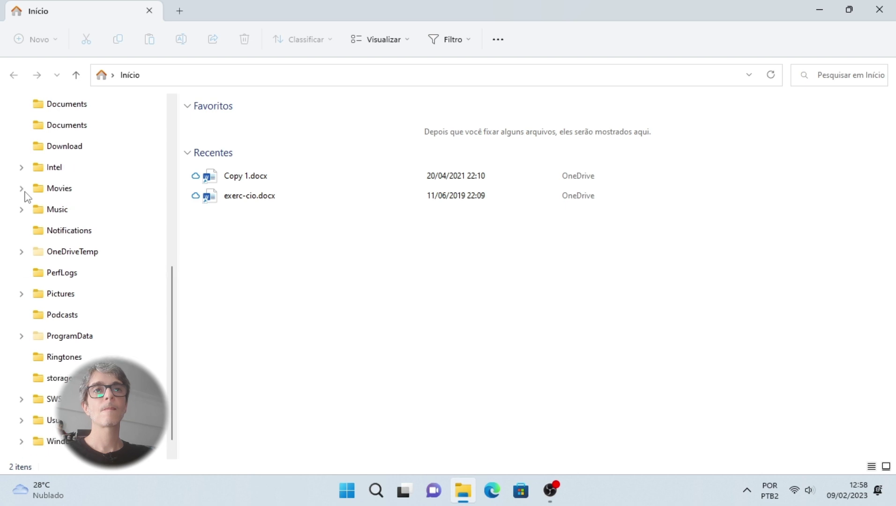
pyautogui.scroll(-1, 24, 196)
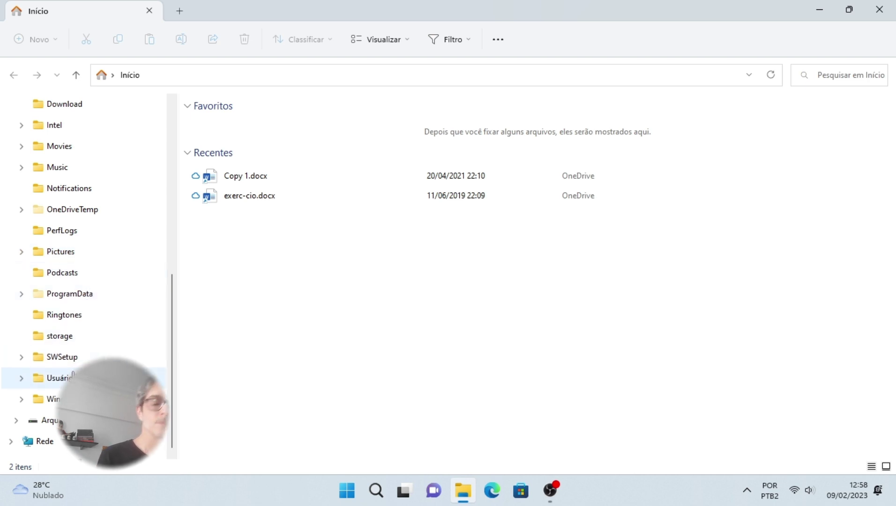
pyautogui.click(73, 377)
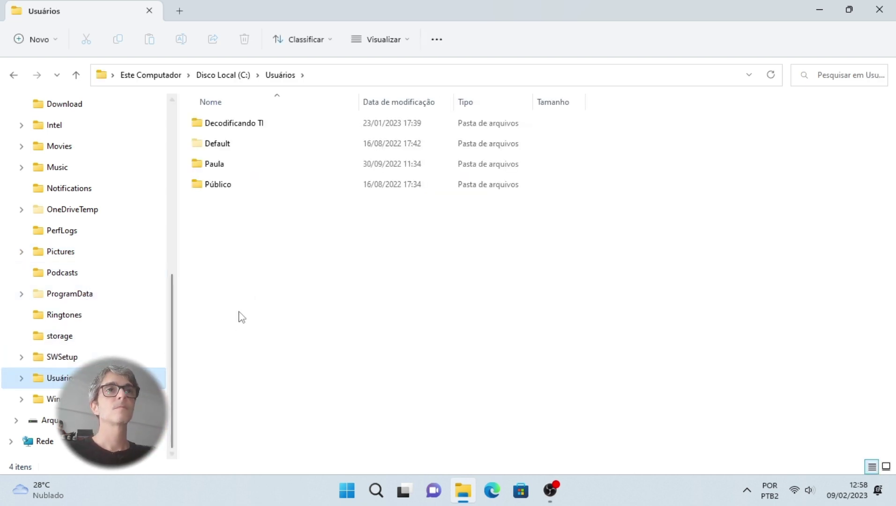
pyautogui.doubleClick(221, 124)
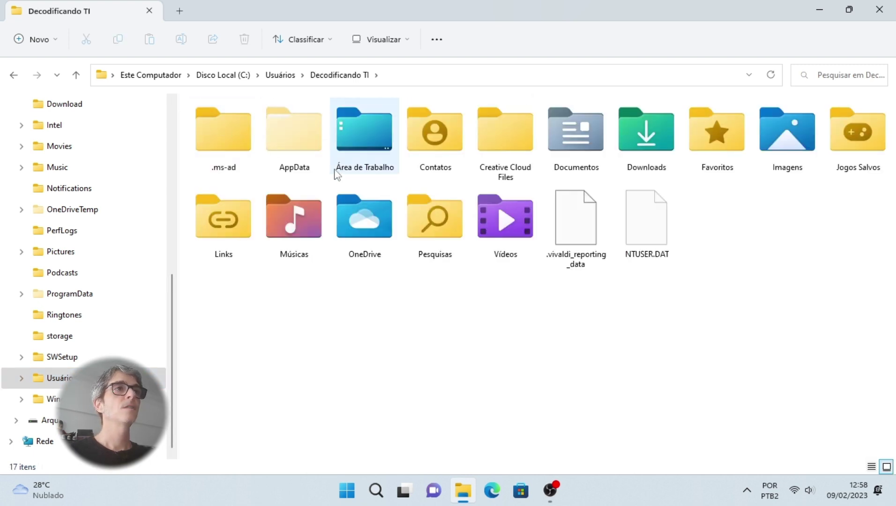
# Pin the Área de Trabalho folder to Quick access
pyautogui.rightClick(371, 139)
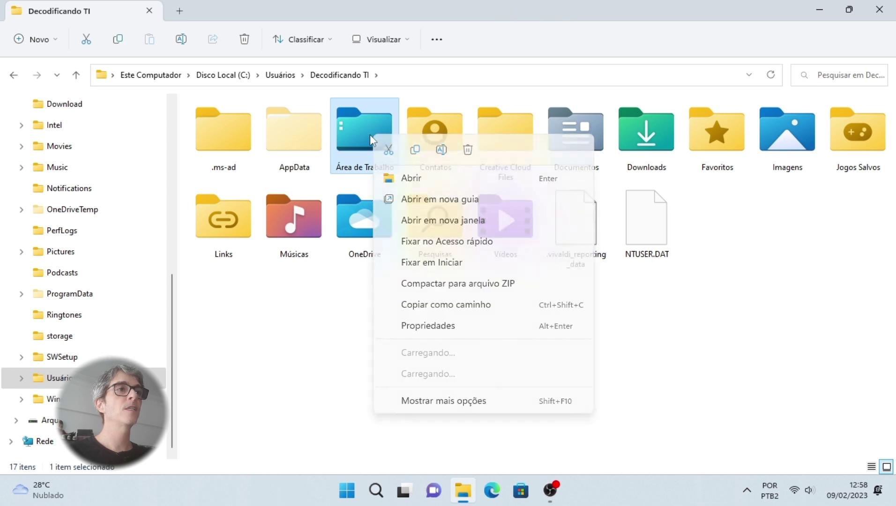
pyautogui.click(451, 247)
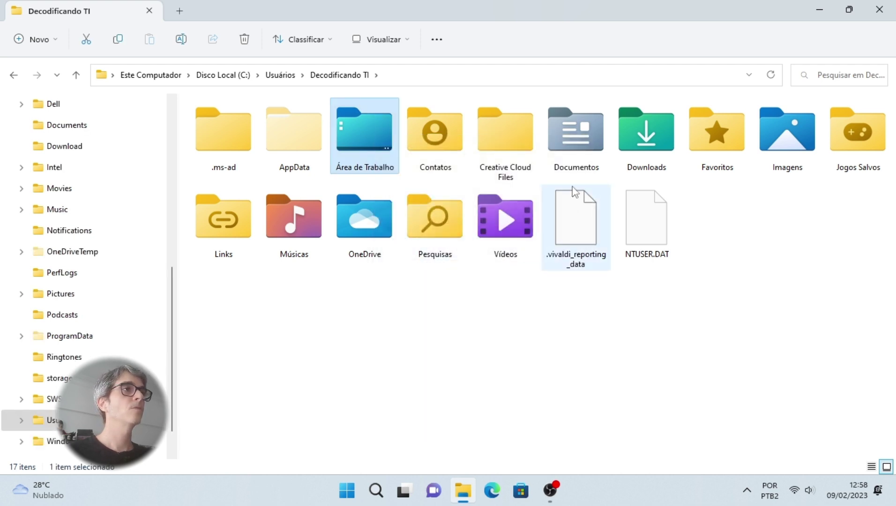
# Pin the Documentos, Downloads and Imagens folders from the user folder to Quick access
pyautogui.rightClick(579, 145)
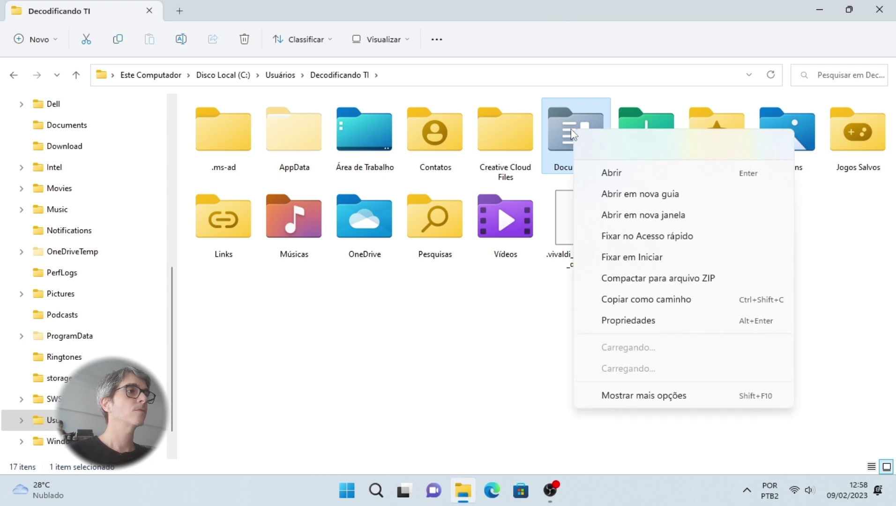
pyautogui.click(602, 239)
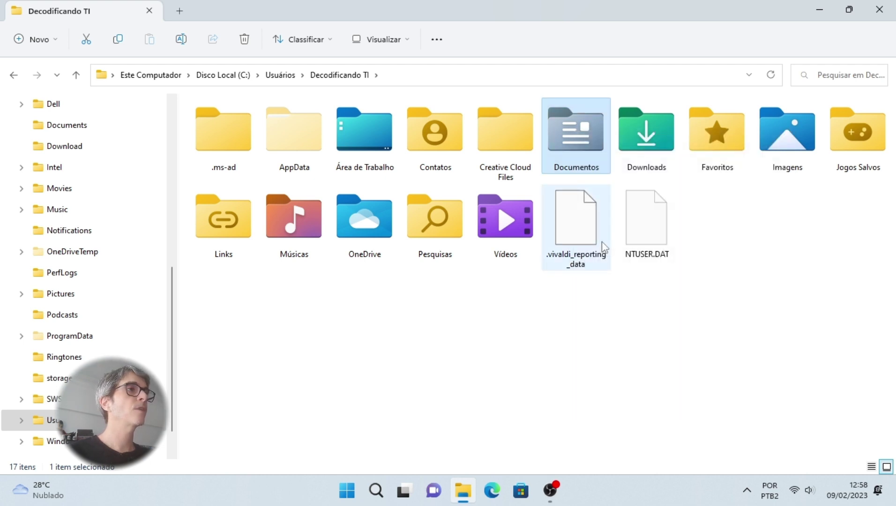
pyautogui.rightClick(631, 143)
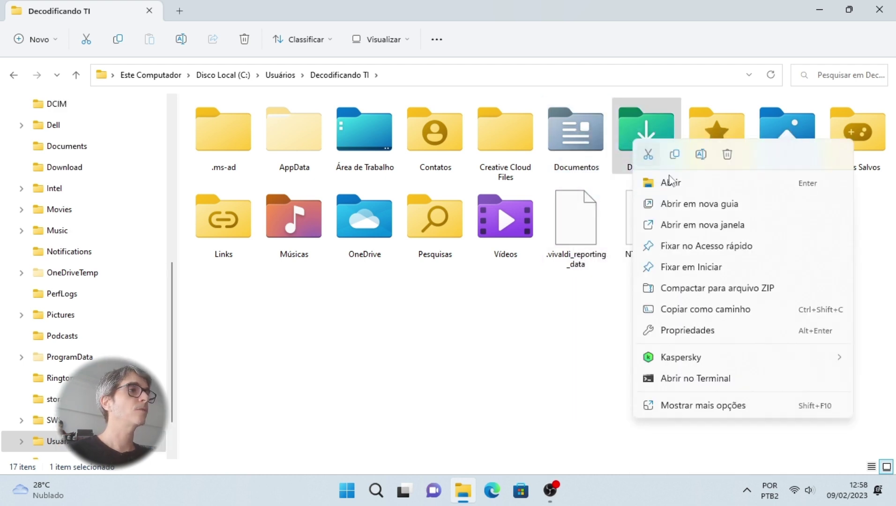
pyautogui.click(682, 251)
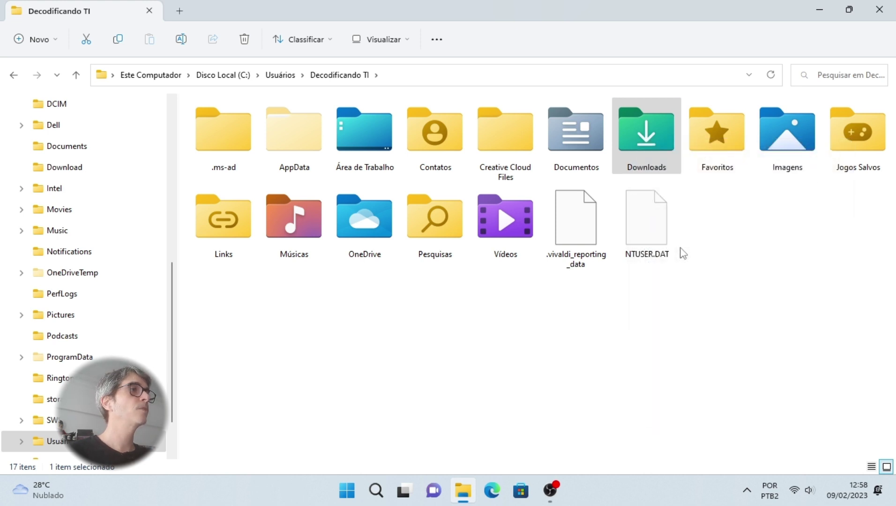
pyautogui.rightClick(788, 151)
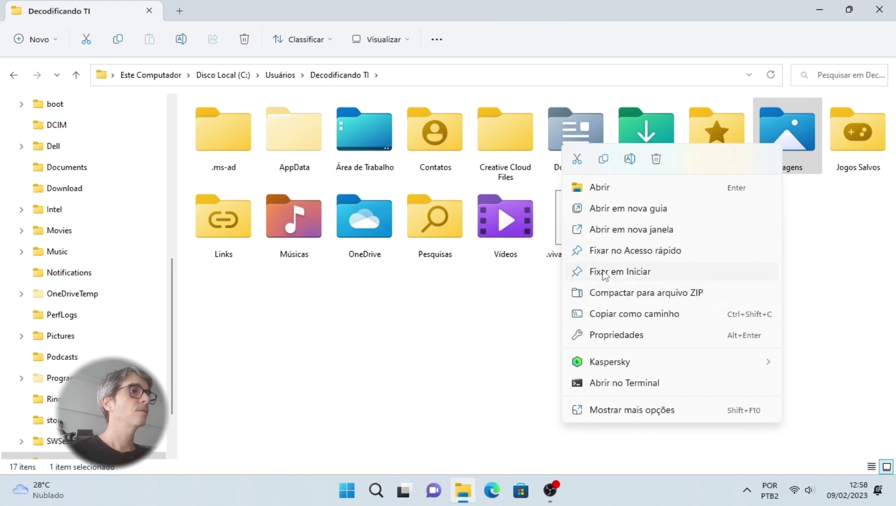
pyautogui.click(608, 253)
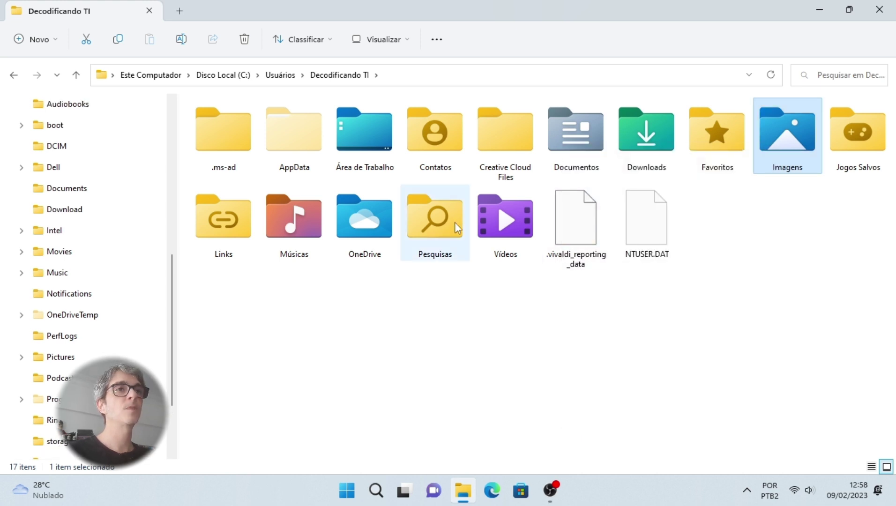
# Pin the Músicas and Vídeos folders to Quick access, and close and reopen File Explorer on its home page
pyautogui.rightClick(275, 216)
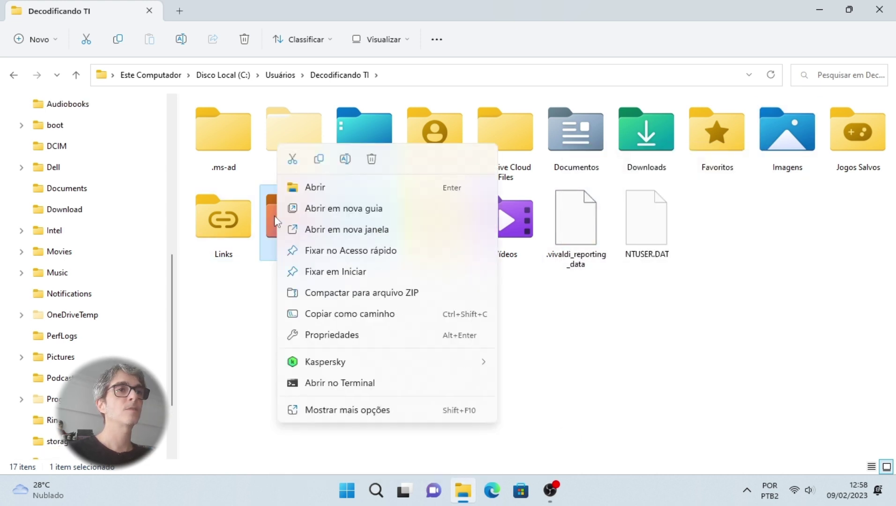
pyautogui.click(326, 249)
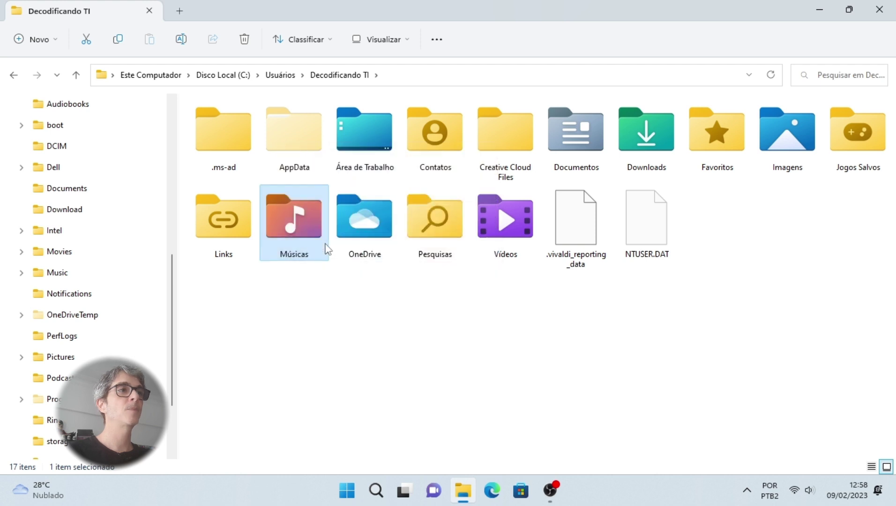
pyautogui.rightClick(507, 210)
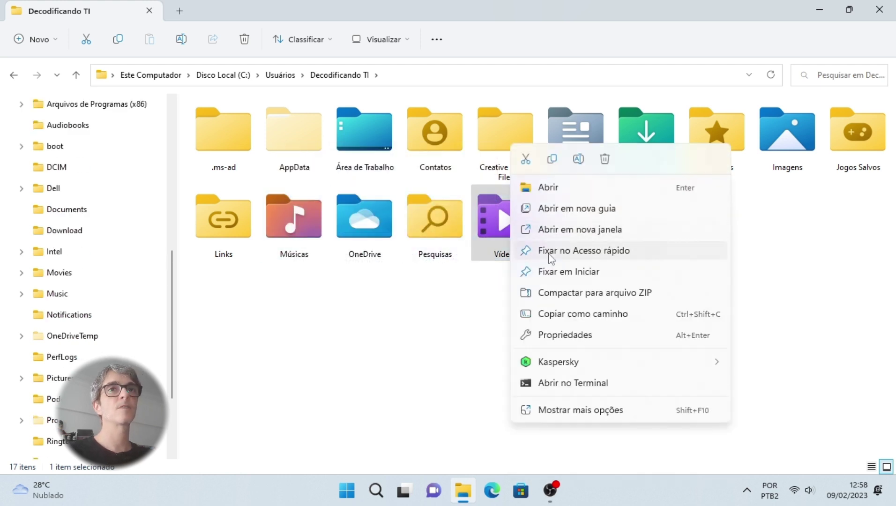
pyautogui.click(551, 253)
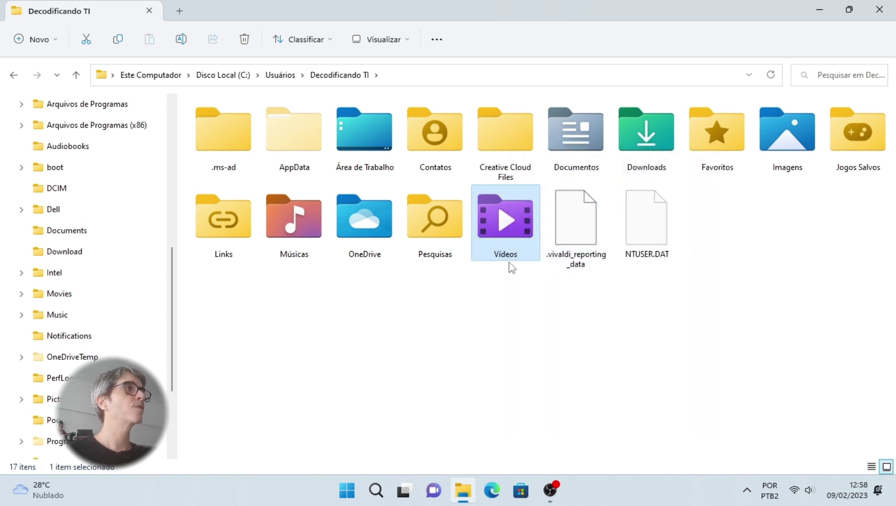
pyautogui.click(878, 11)
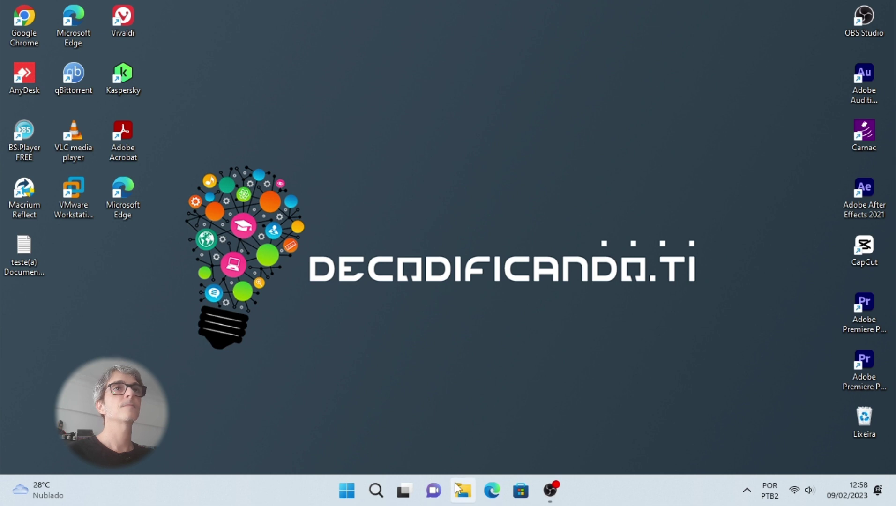
pyautogui.click(462, 490)
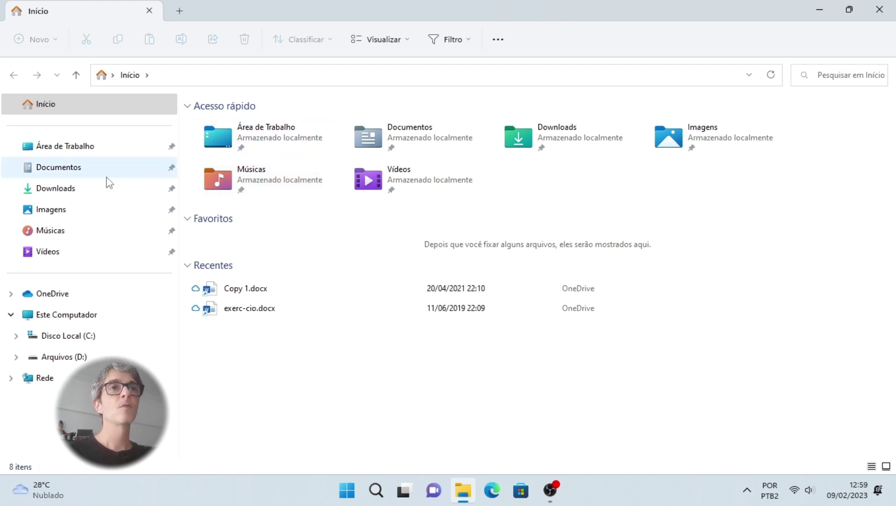
# Pin the folder "Como DIMINUIR os PROCESSOS do WINDOWS sem PROGRAMAS" from Downloads to Quick access and return to the home page
pyautogui.click(62, 200)
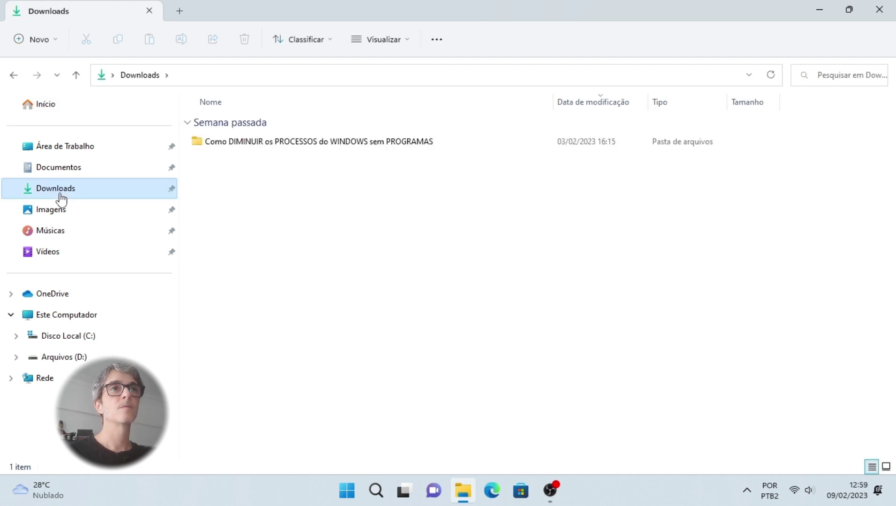
pyautogui.rightClick(221, 143)
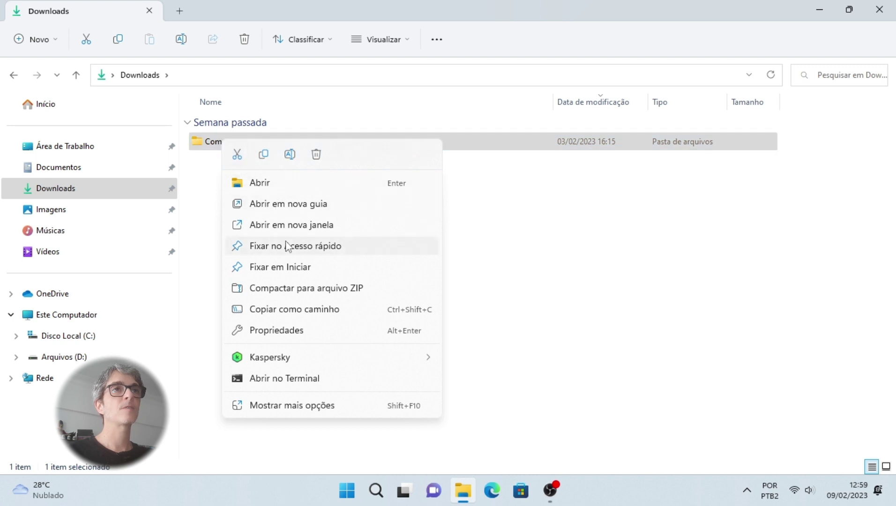
pyautogui.click(288, 246)
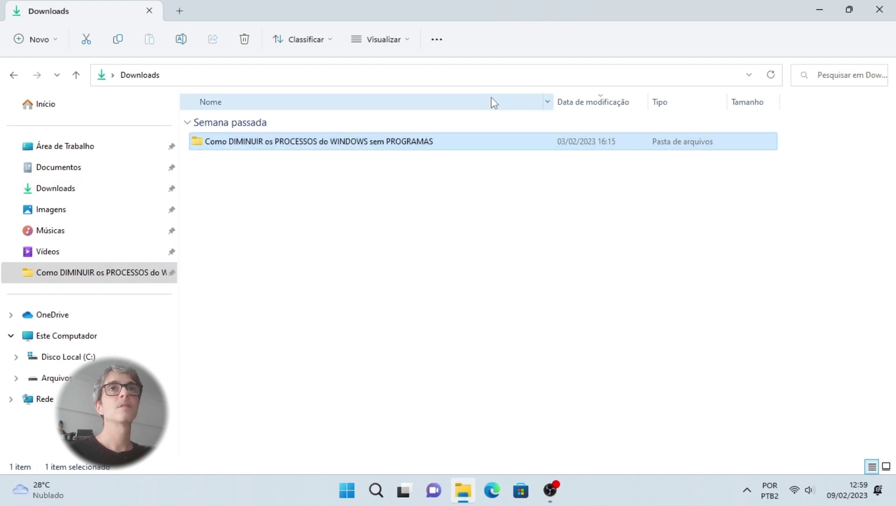
pyautogui.click(46, 109)
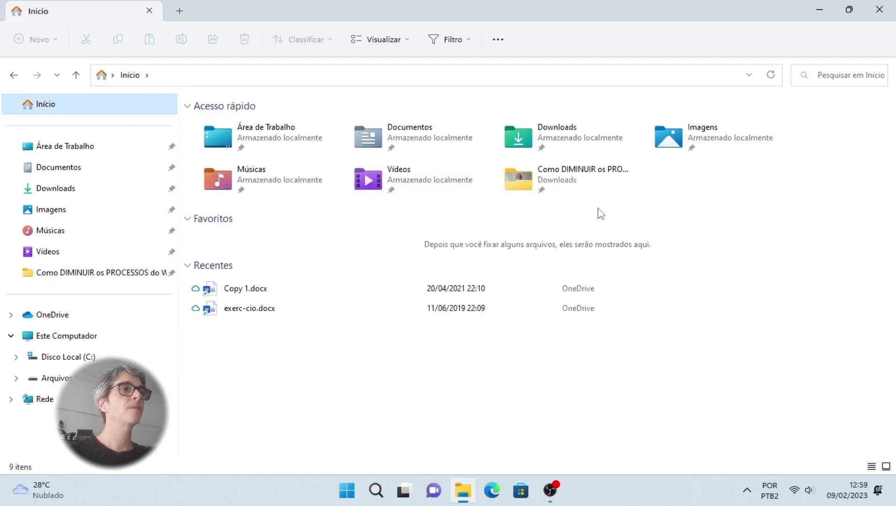